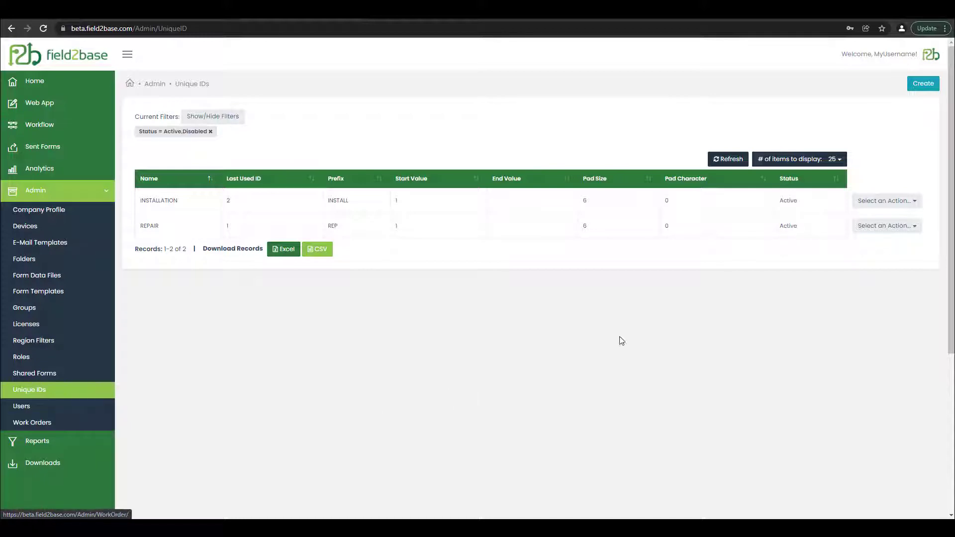
Start a new unique ID counter with the name Test2, start value 1 and prefix F2B-PS
left_click(923, 83)
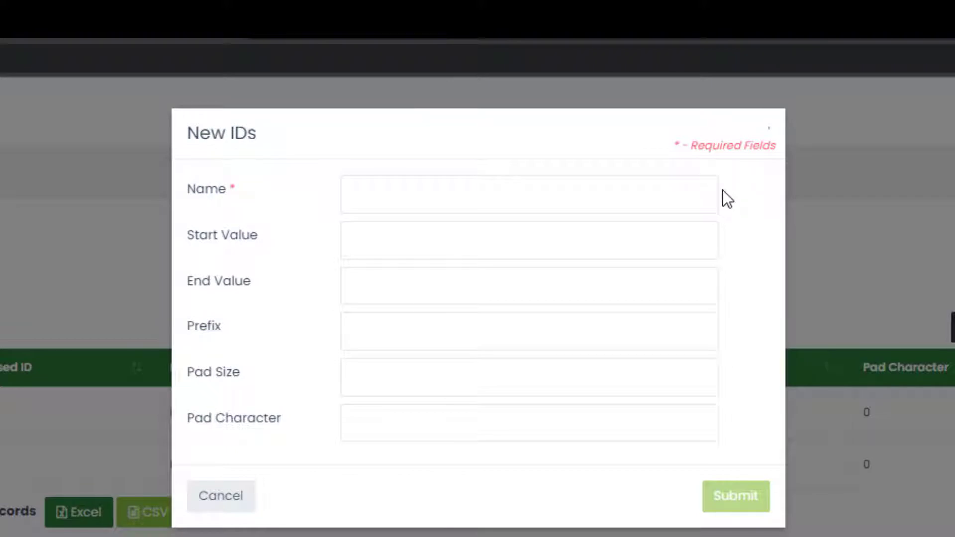
left_click(681, 189)
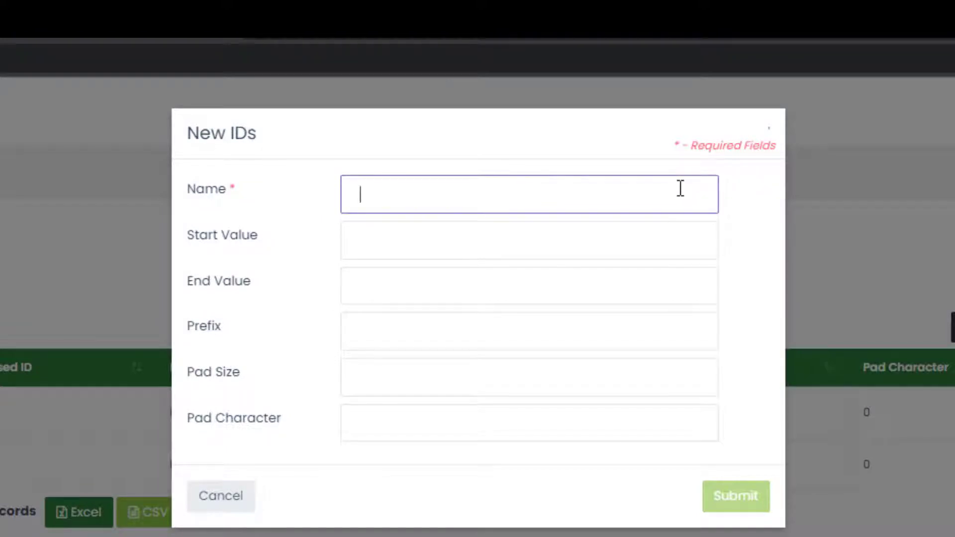
type("Test2")
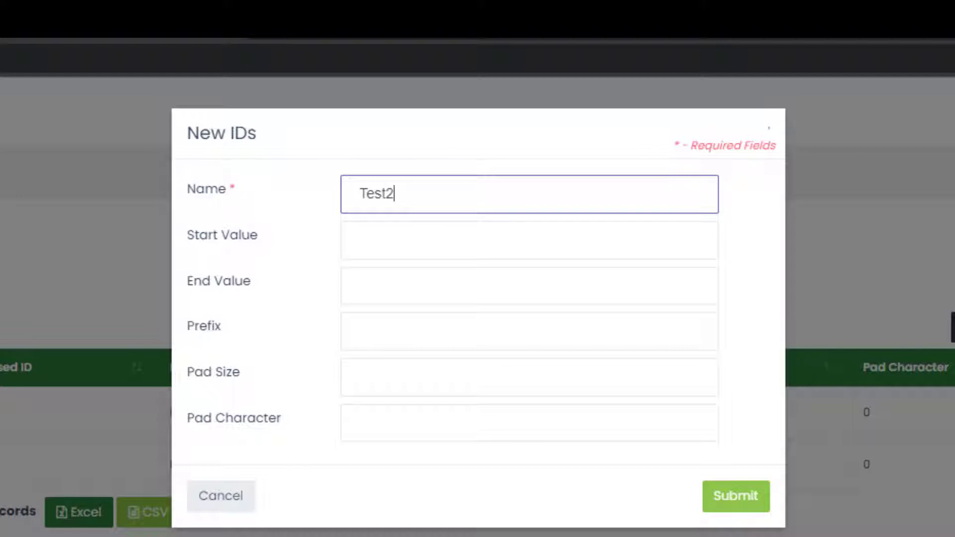
left_click(667, 239)
type("1")
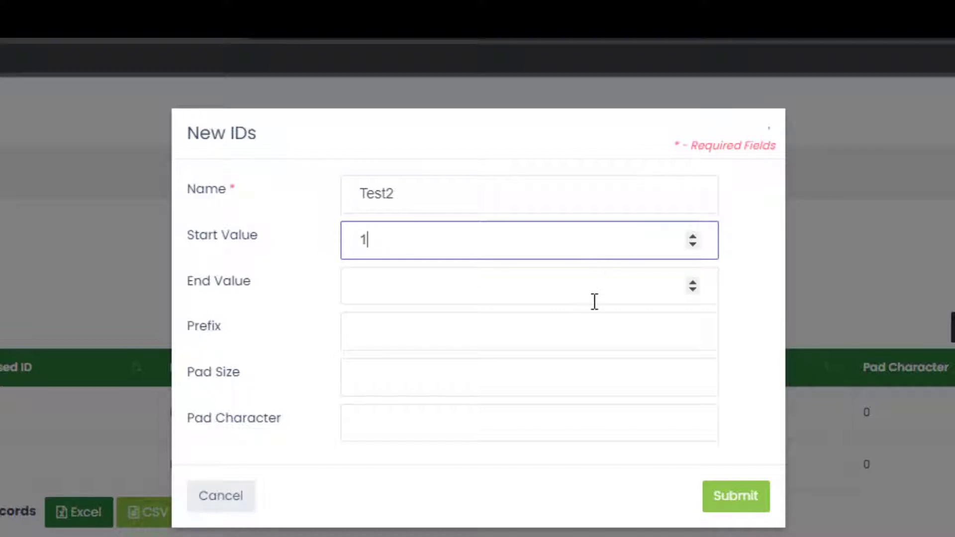
left_click(574, 297)
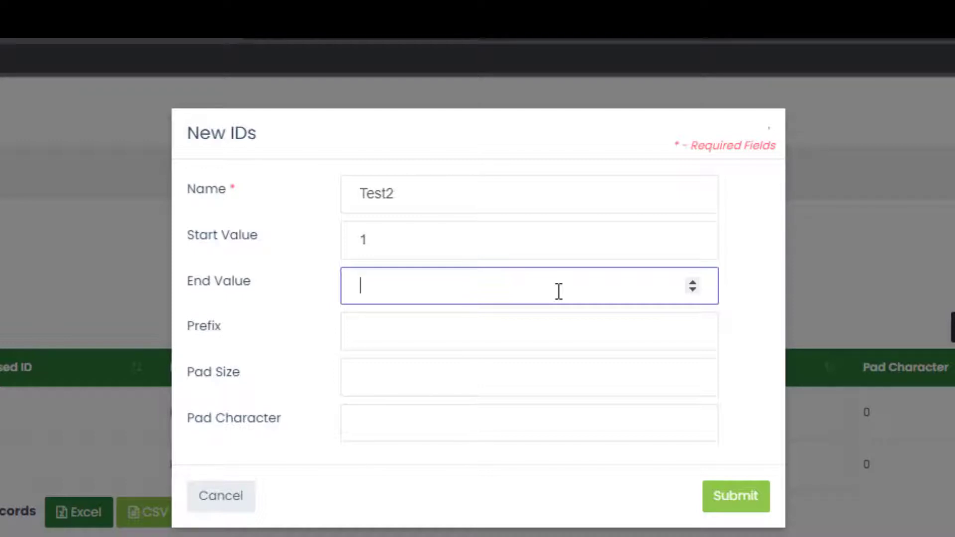
left_click(622, 338)
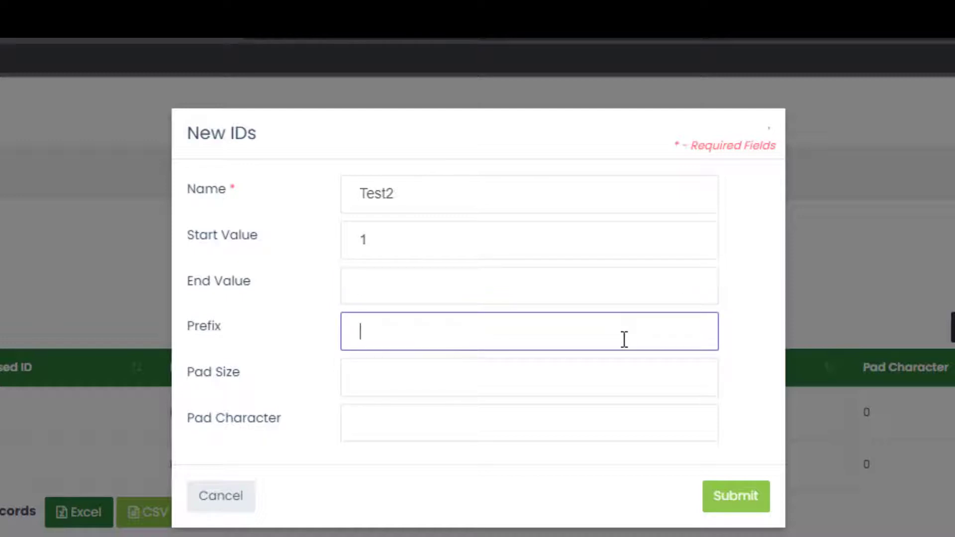
type("F2B-PS")
Set the counter's pad size to 4 and pad character to 0, and submit the new ID
left_click(637, 379)
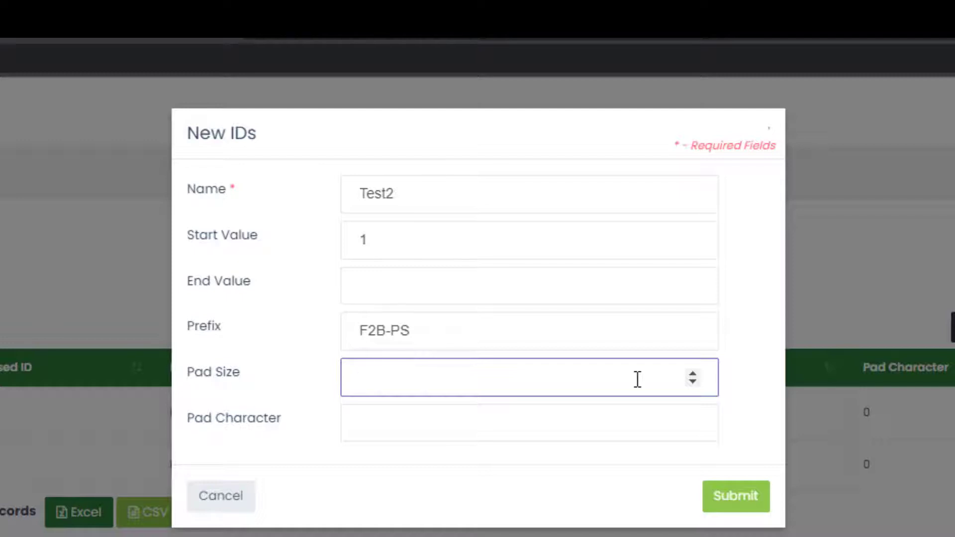
left_click(647, 426)
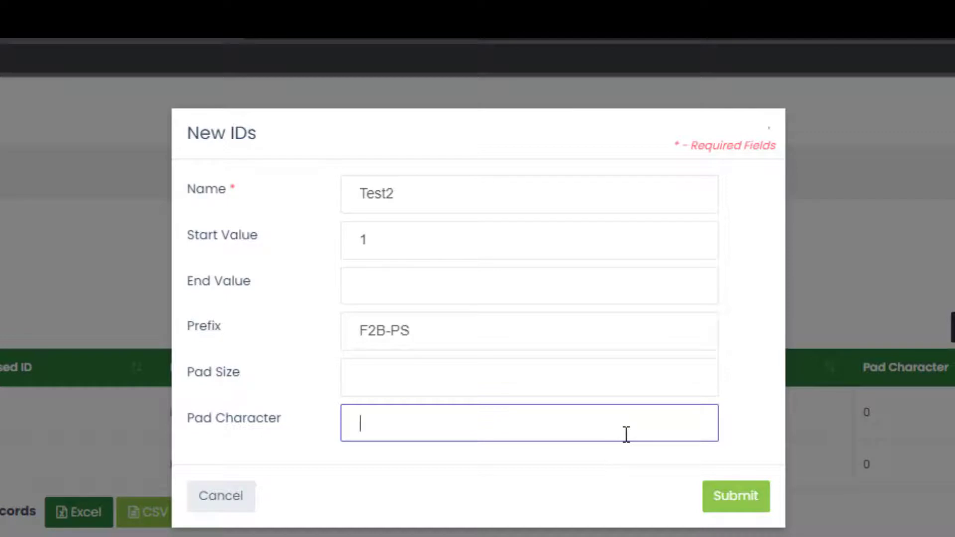
left_click(622, 380)
type("4")
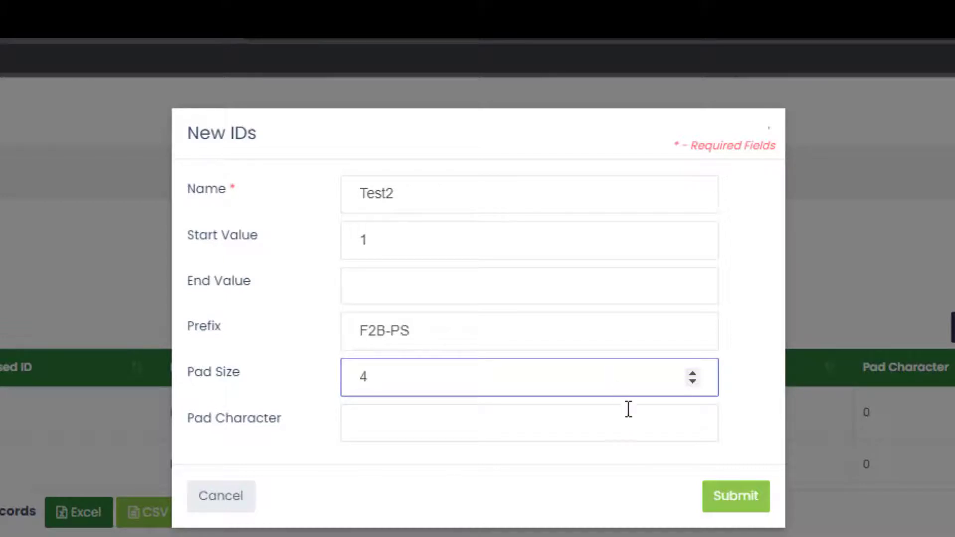
left_click(637, 424)
type("0")
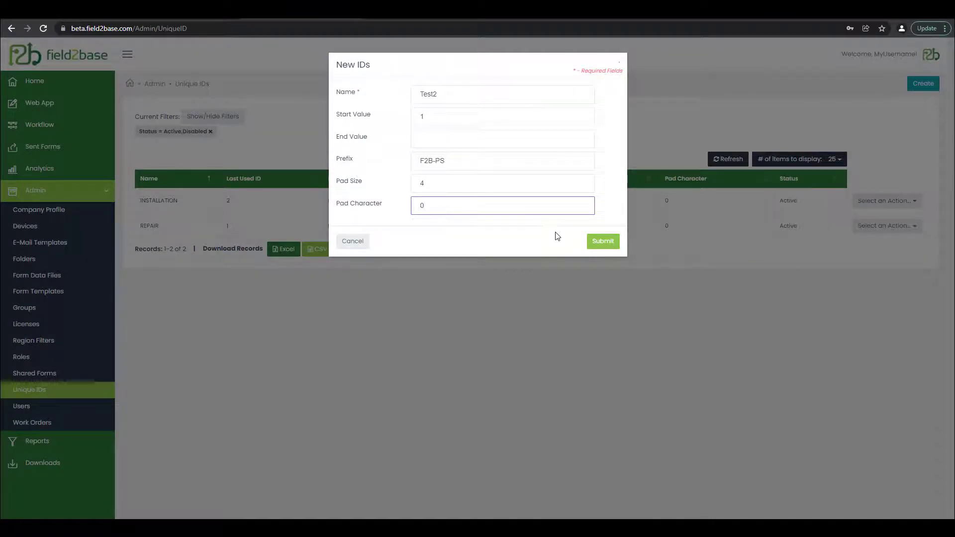
left_click(611, 245)
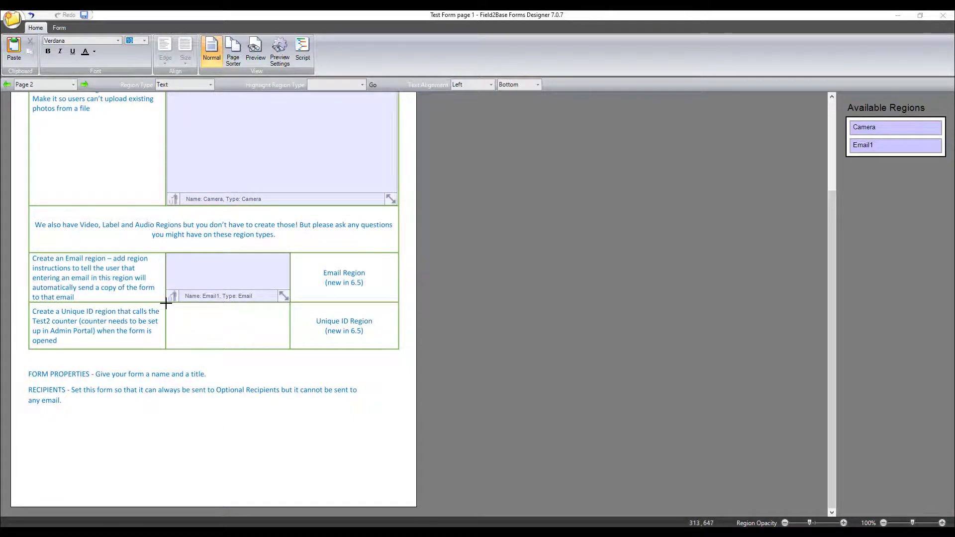
In Field2Base Forms Designer, draw a Unique ID region in the empty cell beside the Test2 counter instructions and open its Unique ID settings
left_click_drag(166, 304, 290, 348)
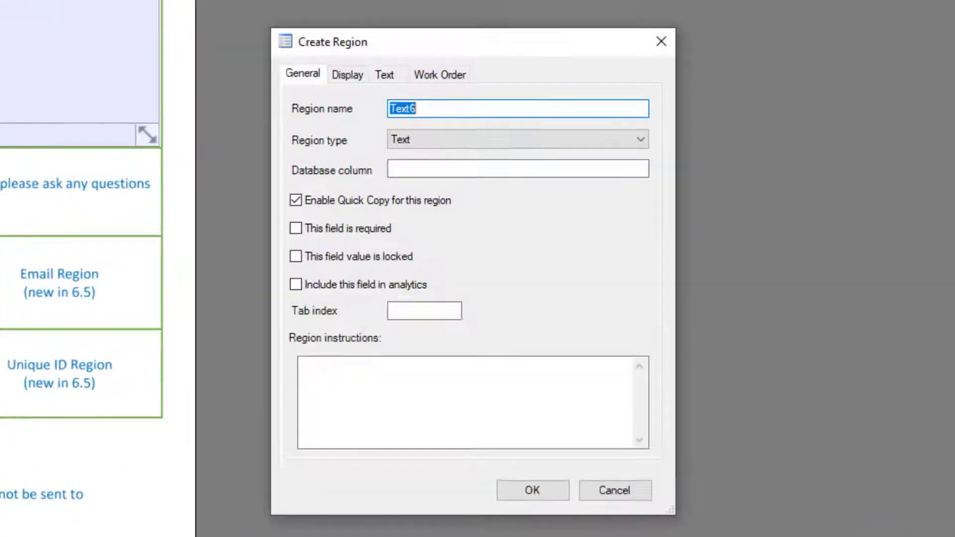
left_click(624, 142)
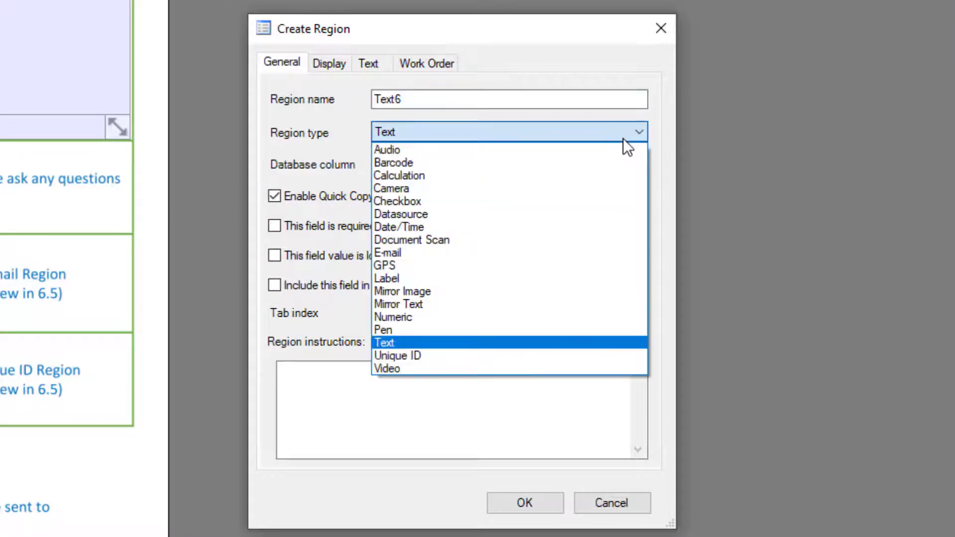
left_click(566, 357)
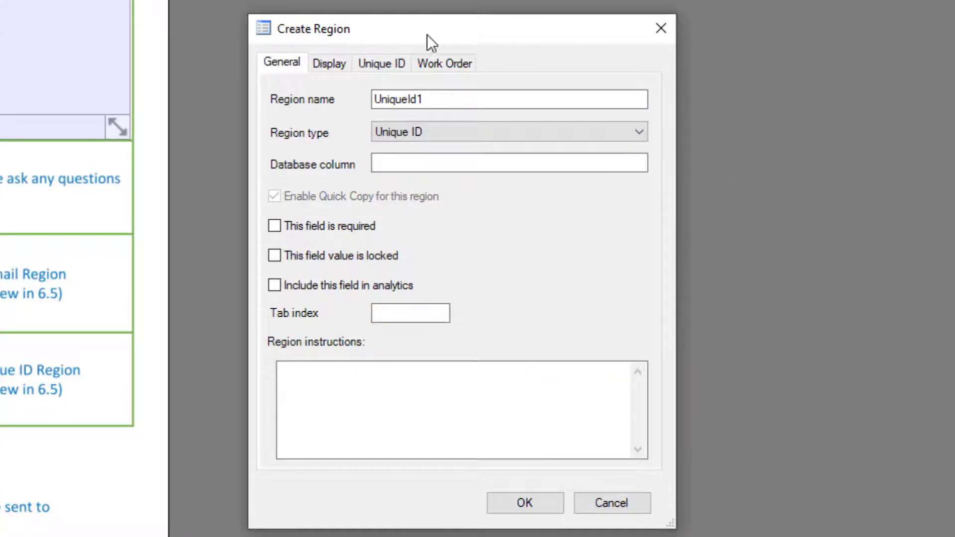
left_click(390, 63)
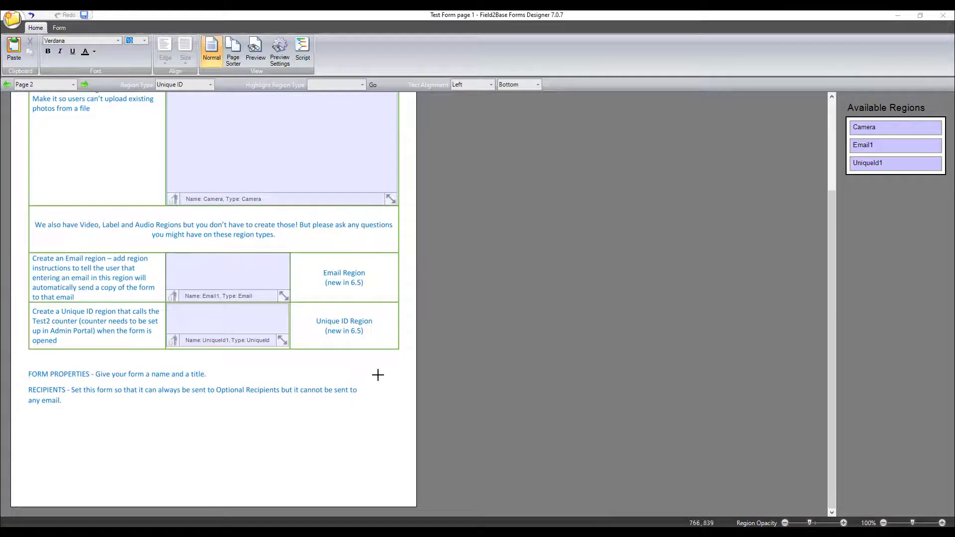
Preview the form to see how the Unique ID region behaves in its cell
left_click(264, 58)
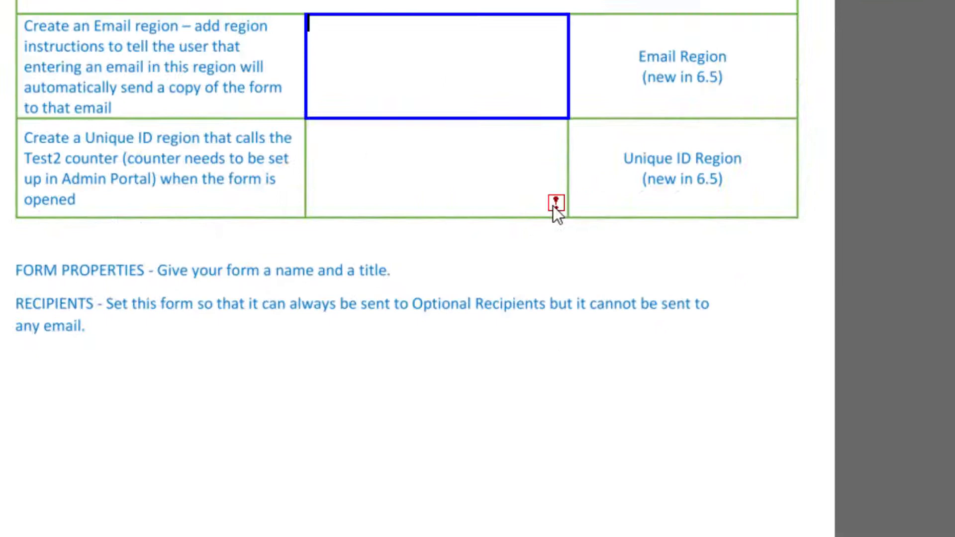
left_click(306, 335)
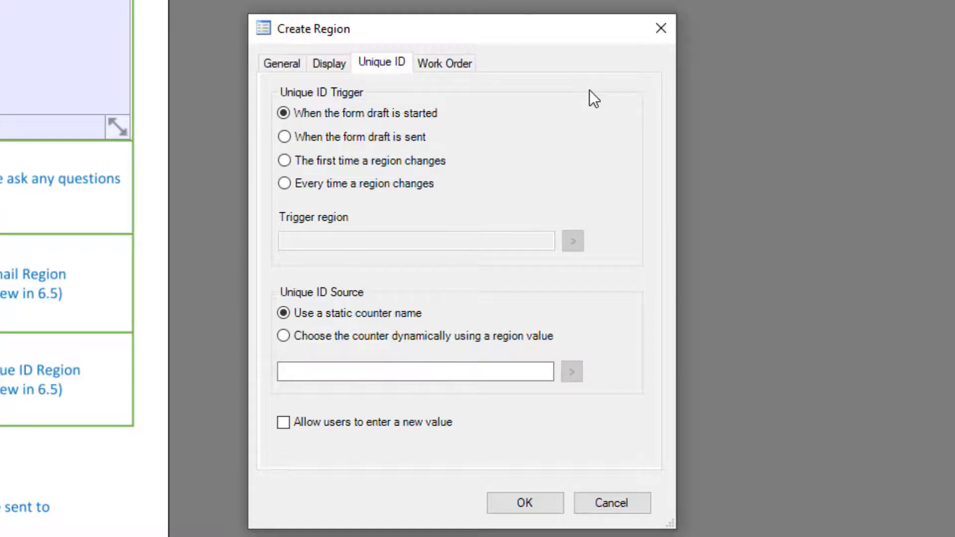
Set the Unique ID trigger to when the form draft is sent, and review the region's general options
left_click(400, 136)
left_click(286, 64)
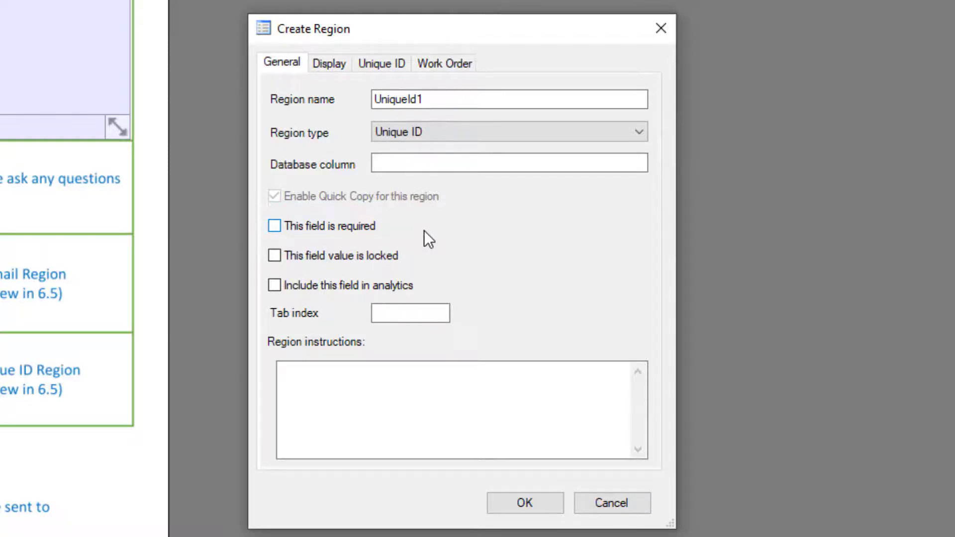
left_click(386, 63)
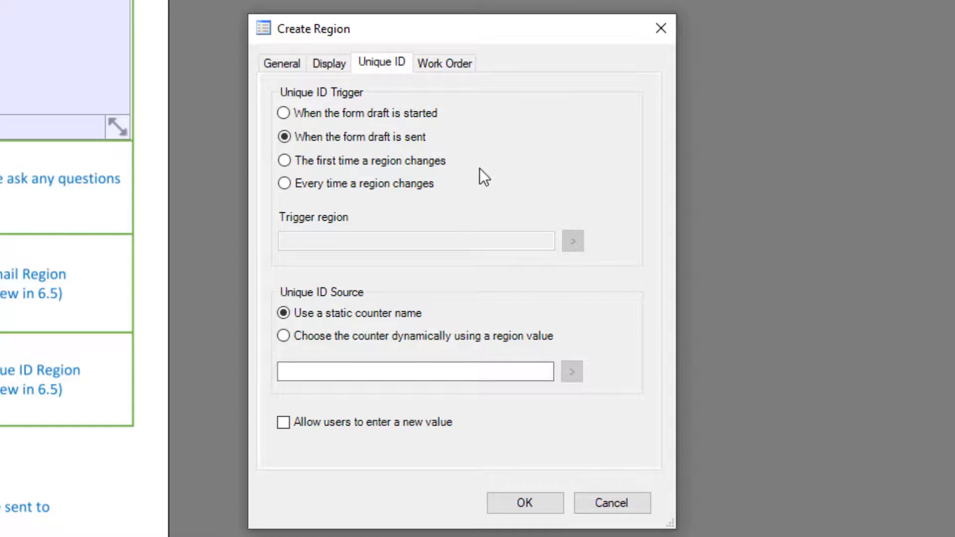
Set the Unique ID trigger to the first time a region changes, and browse the available trigger regions without choosing one
left_click(439, 170)
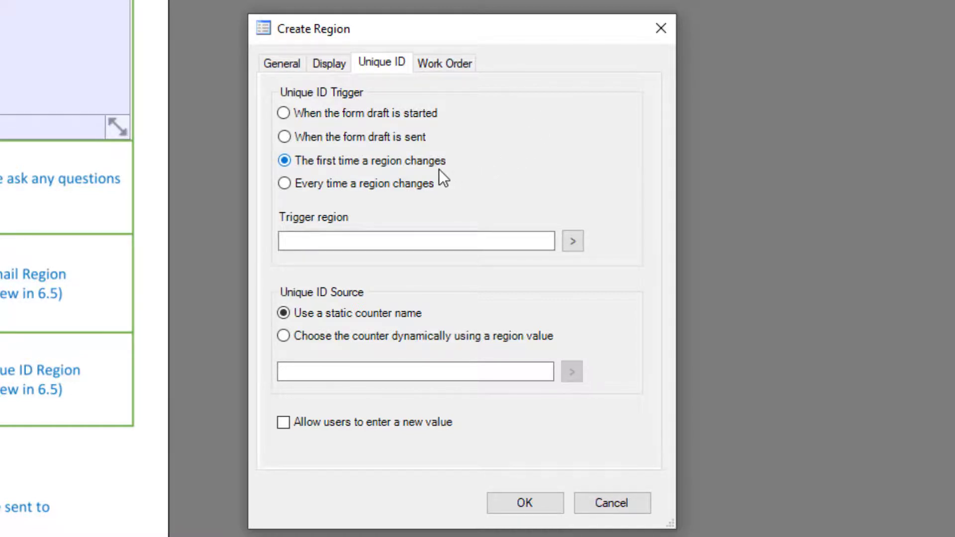
left_click(575, 243)
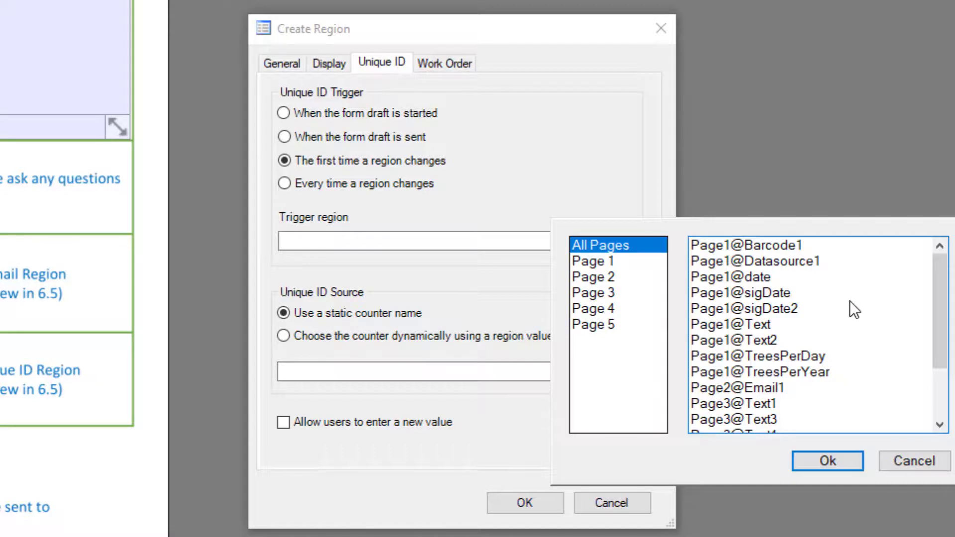
scroll(850, 302, "down", 2)
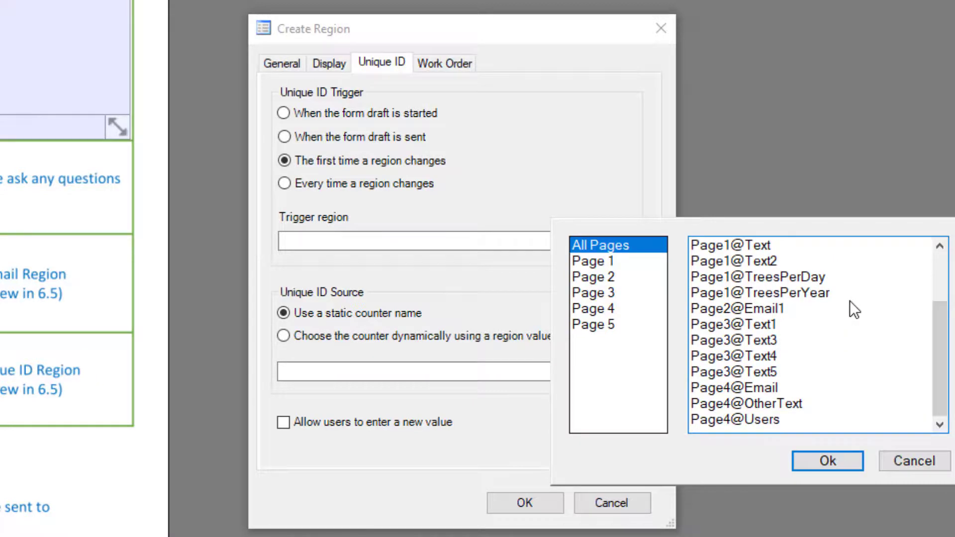
scroll(850, 300, "up", 2)
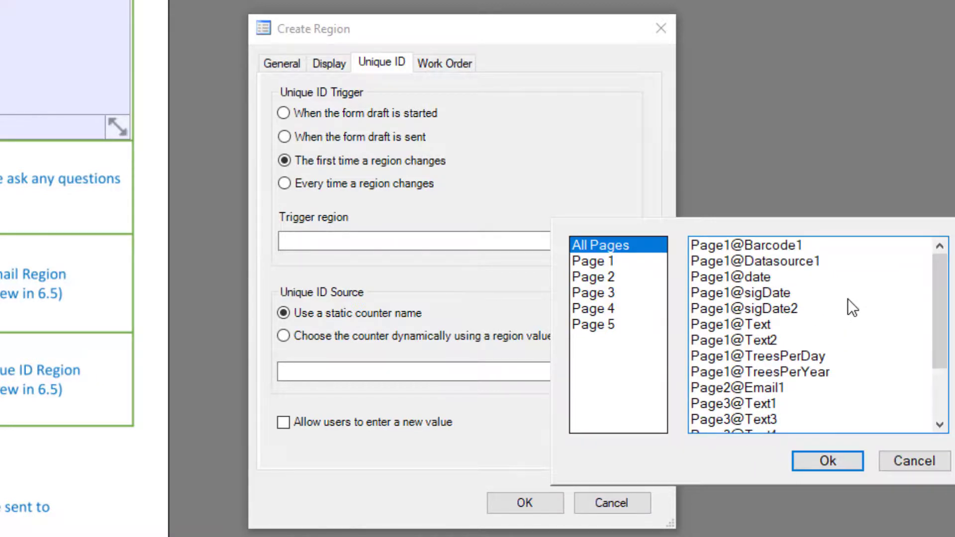
left_click(924, 464)
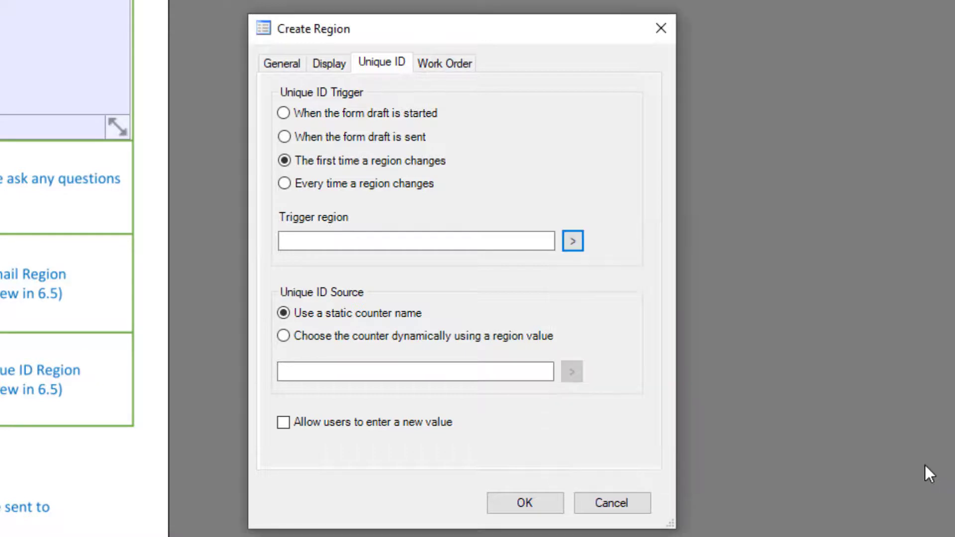
Set the Unique ID trigger to every time a region changes, with Page1@Datasource1 as the trigger region
left_click(402, 183)
left_click(581, 241)
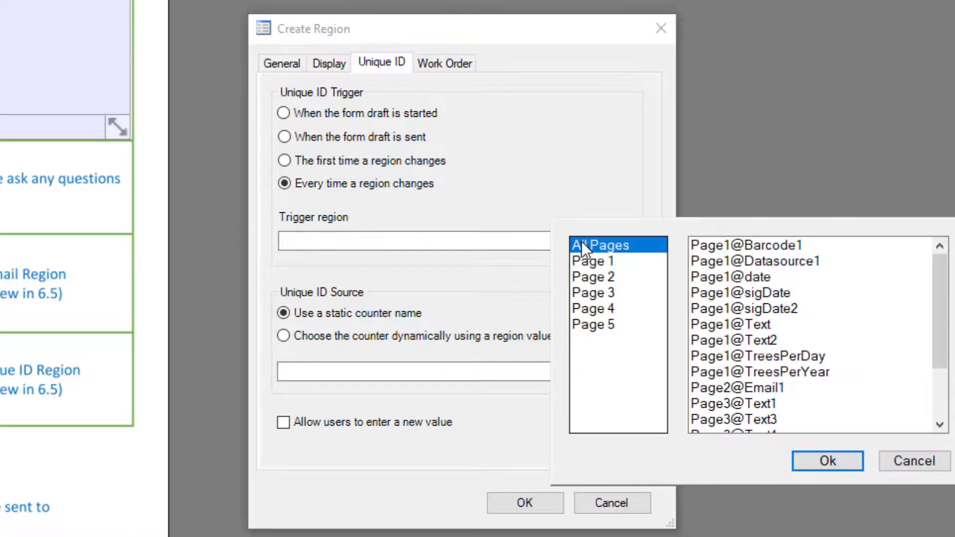
left_click(817, 263)
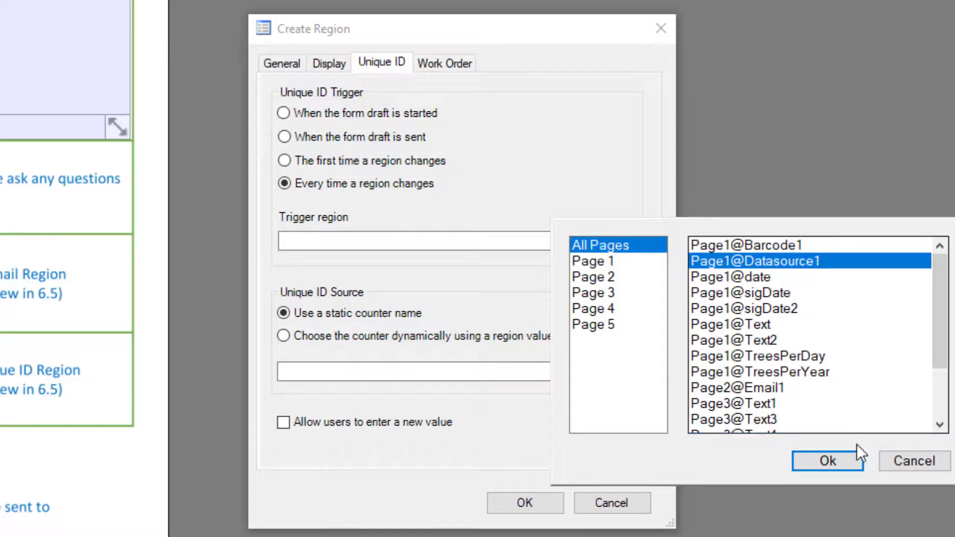
left_click(848, 463)
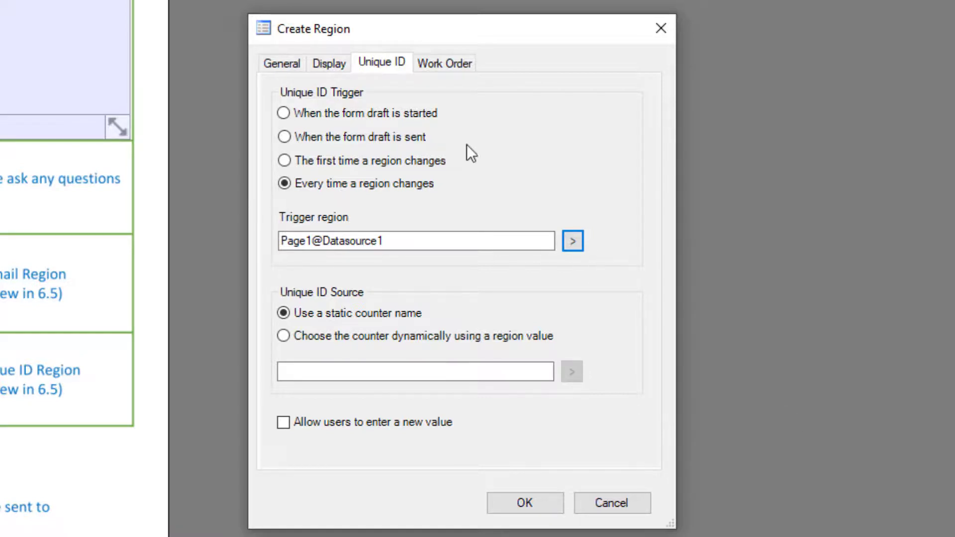
Set the Unique ID to trigger when the form draft is started, using the static counter name Test2
left_click(420, 114)
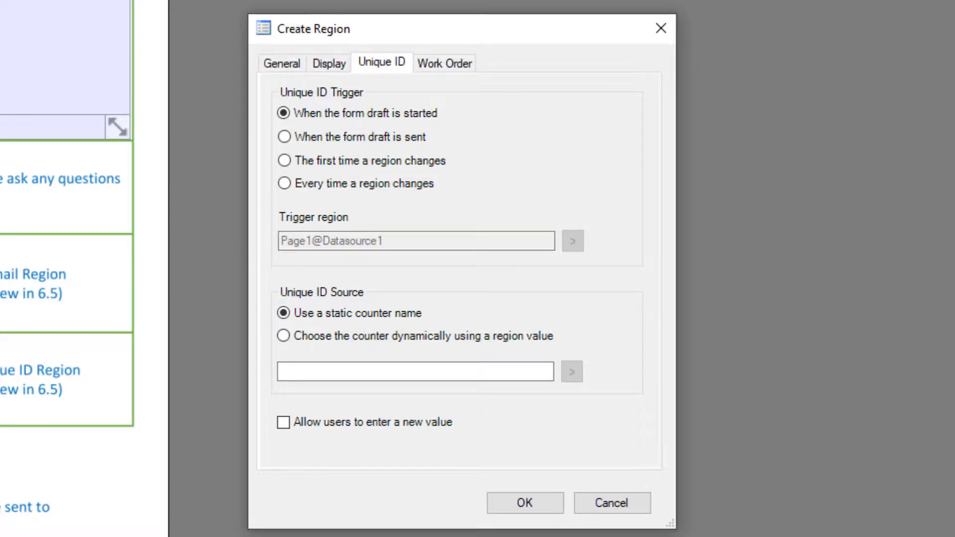
left_click(498, 371)
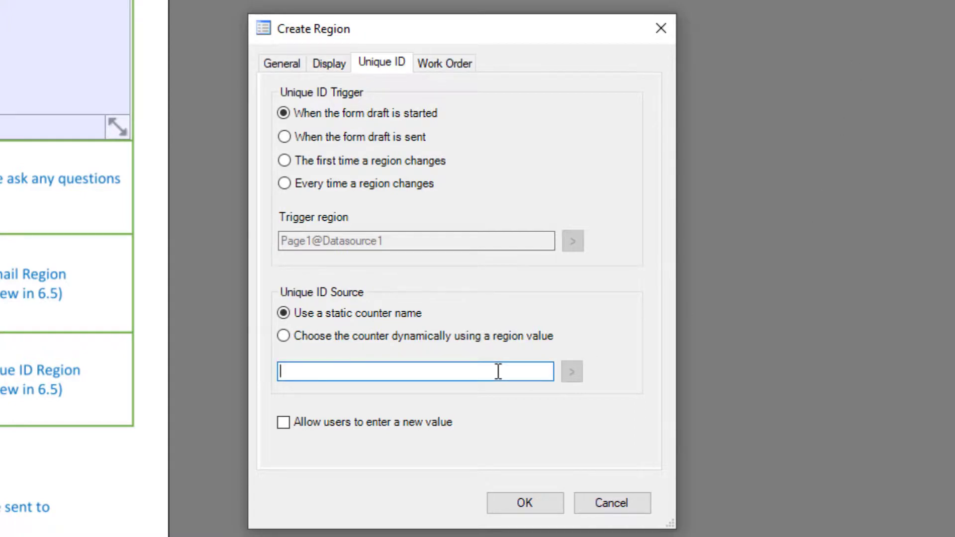
type("Test2")
Choose the Unique ID counter dynamically using the value of region Page1@Datasource1
left_click(512, 339)
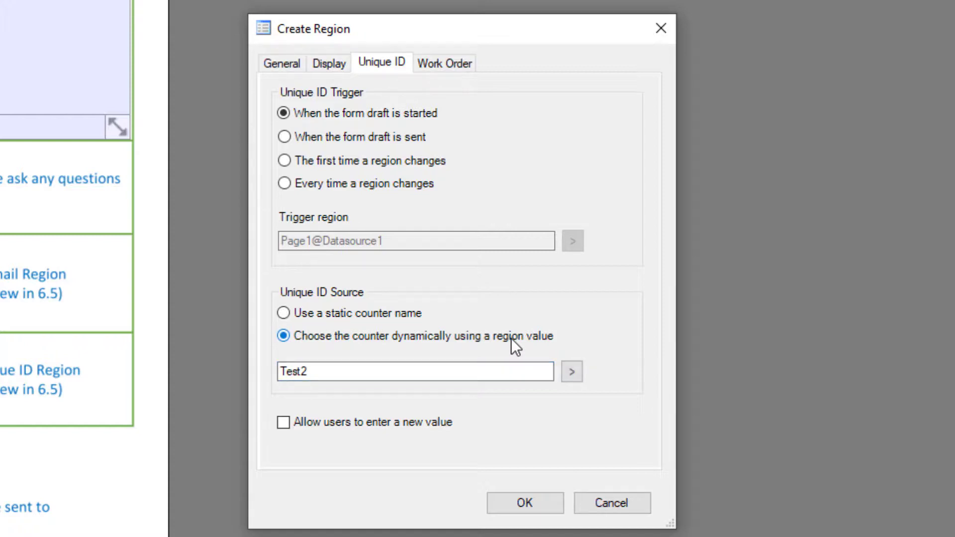
left_click(575, 380)
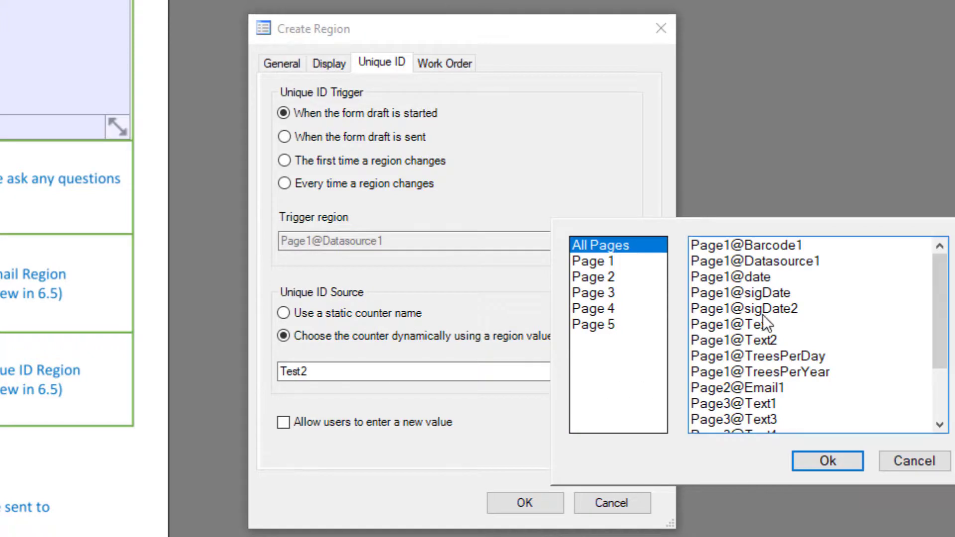
left_click(810, 269)
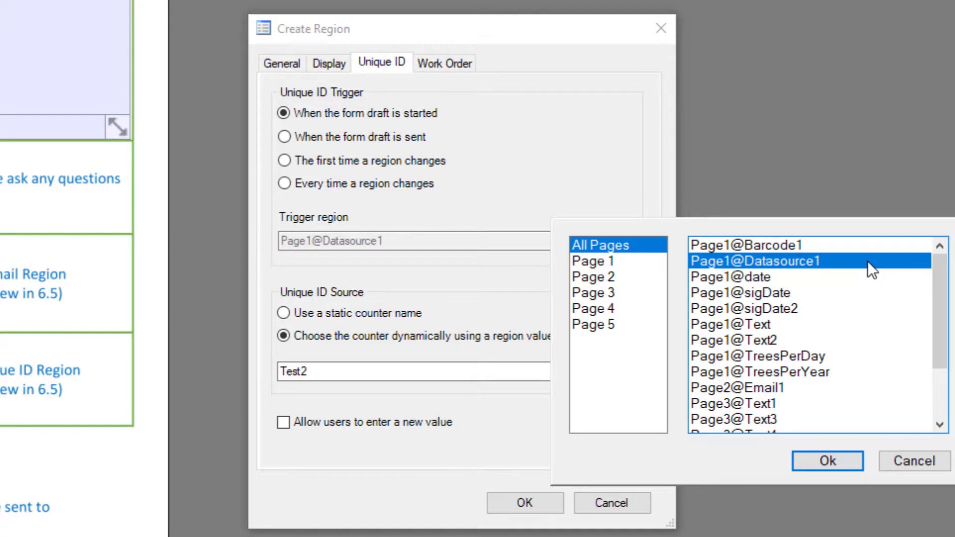
left_click(849, 467)
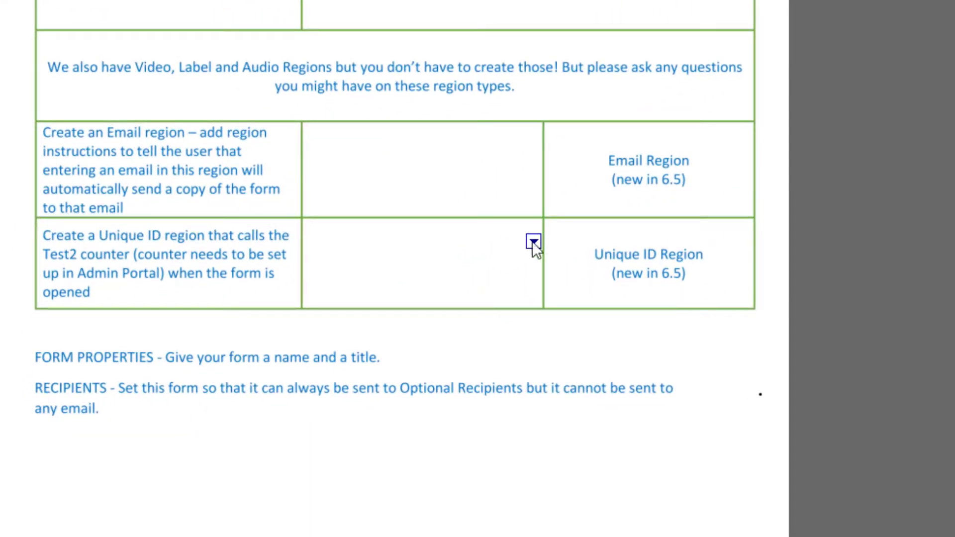
In the form preview, choose Test2 from the dropdown list in the Unique ID row
left_click(534, 242)
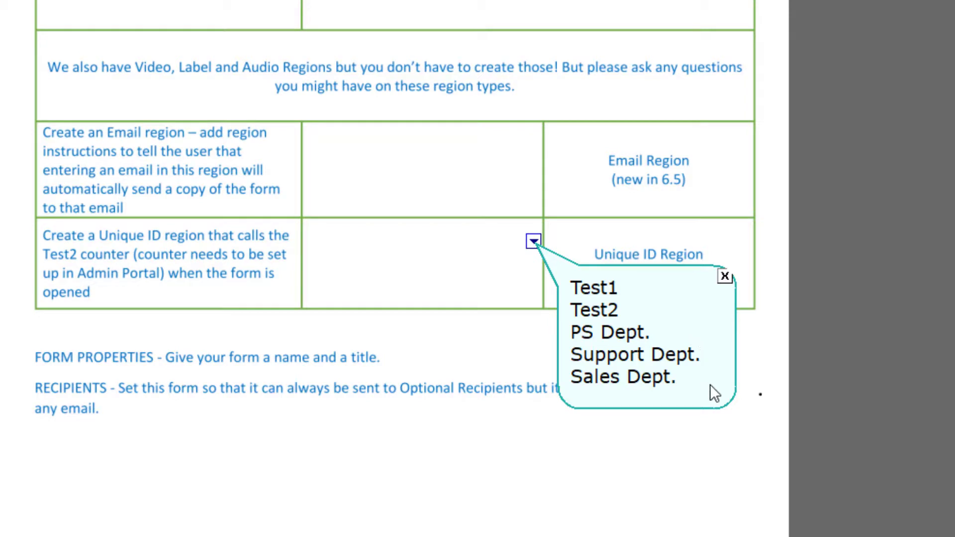
left_click(615, 309)
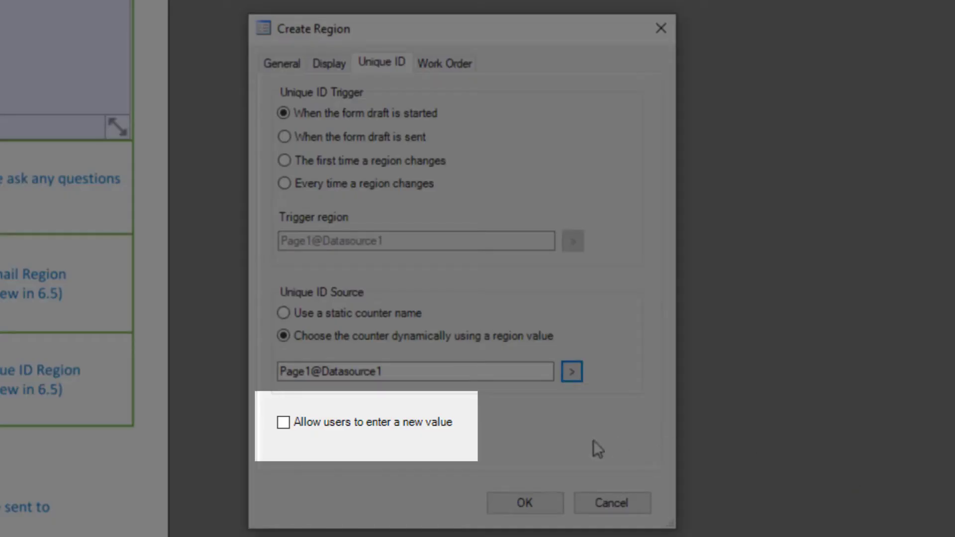
Allow users to enter a new value in the Unique ID region
left_click(324, 423)
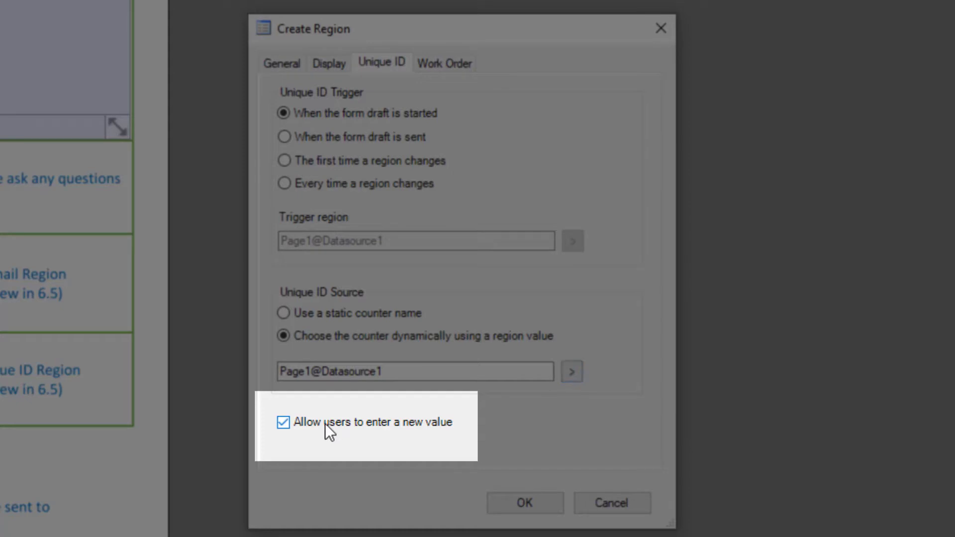